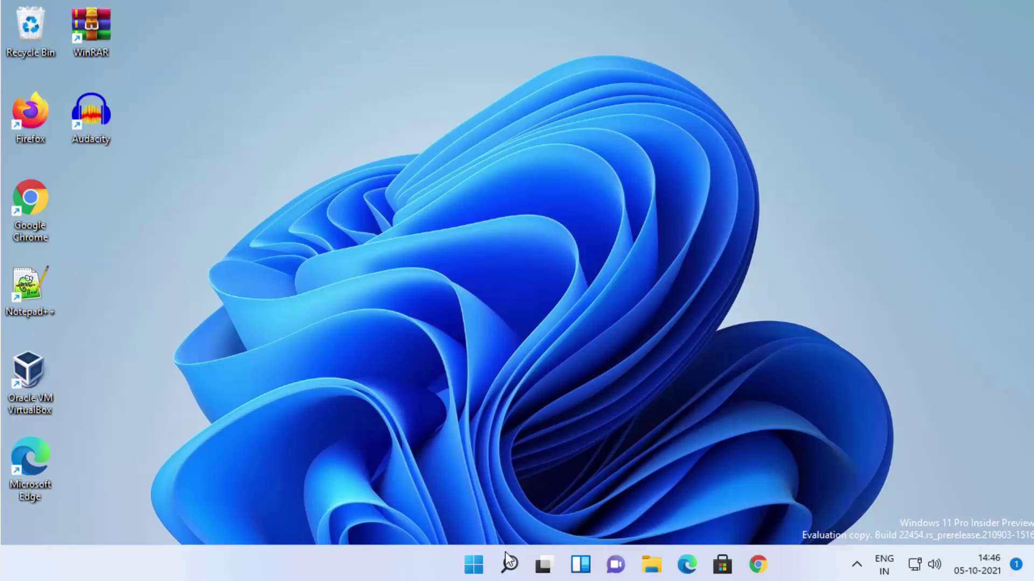
Step: Find the Settings app through taskbar search and launch it
{"action": "left_click", "coordinate": [509, 566]}
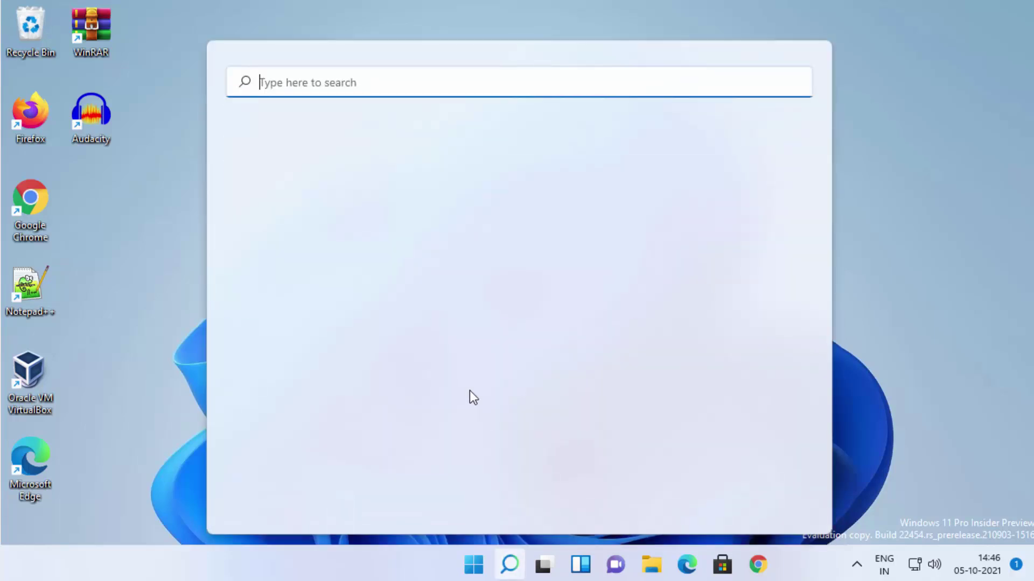
{"action": "type", "text": "setii"}
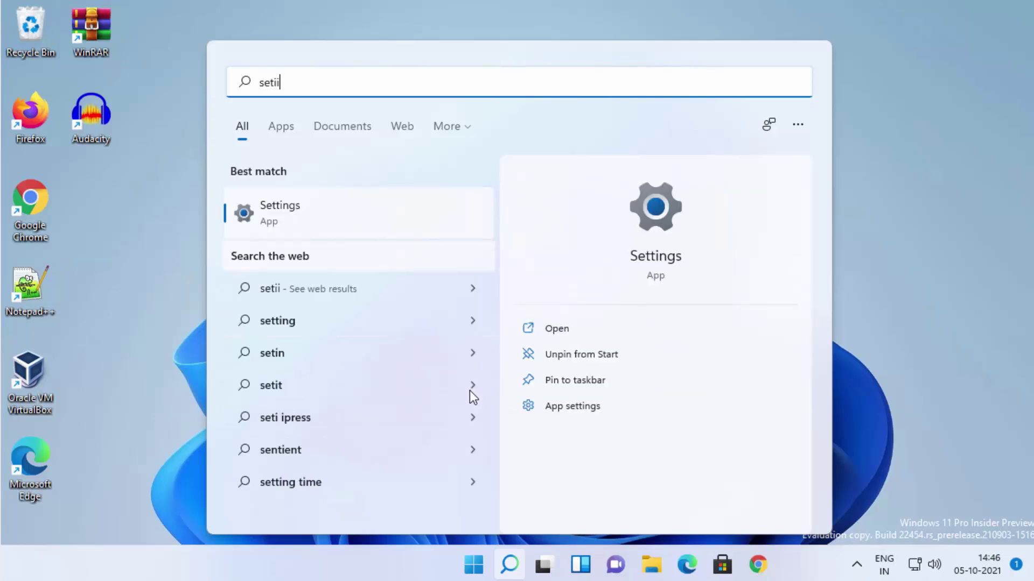
{"action": "left_click", "coordinate": [296, 214]}
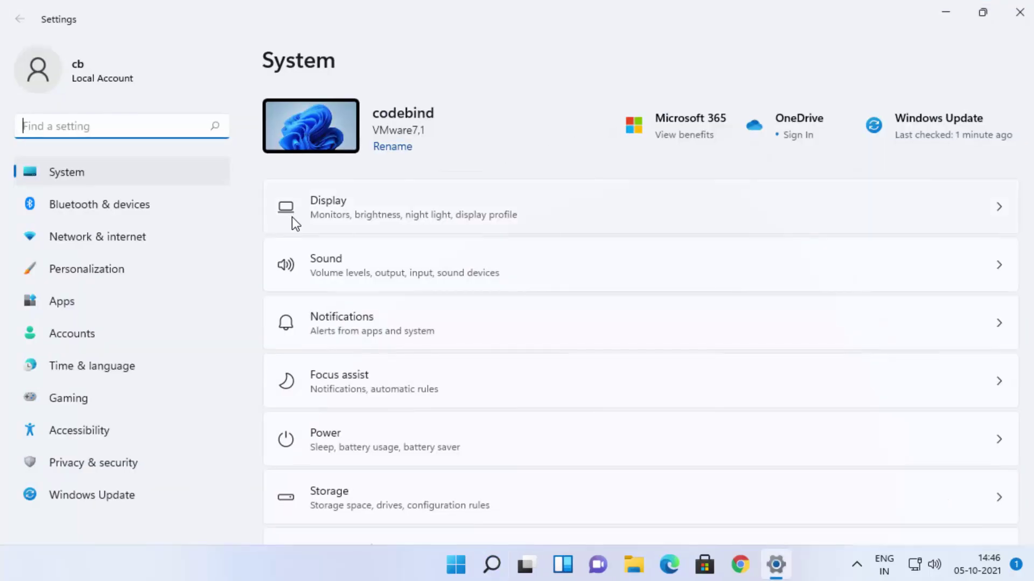
Step: Go to Accounts > Sign-in options and expand the Password setting
{"action": "left_click", "coordinate": [123, 335]}
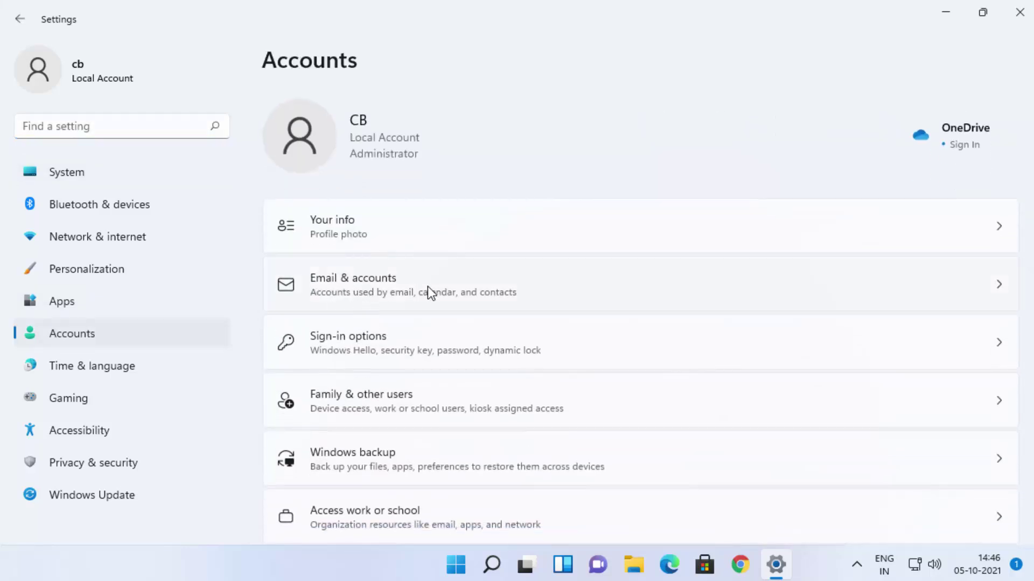
{"action": "scroll", "coordinate": [432, 294], "scroll_direction": "down", "scroll_amount": 1}
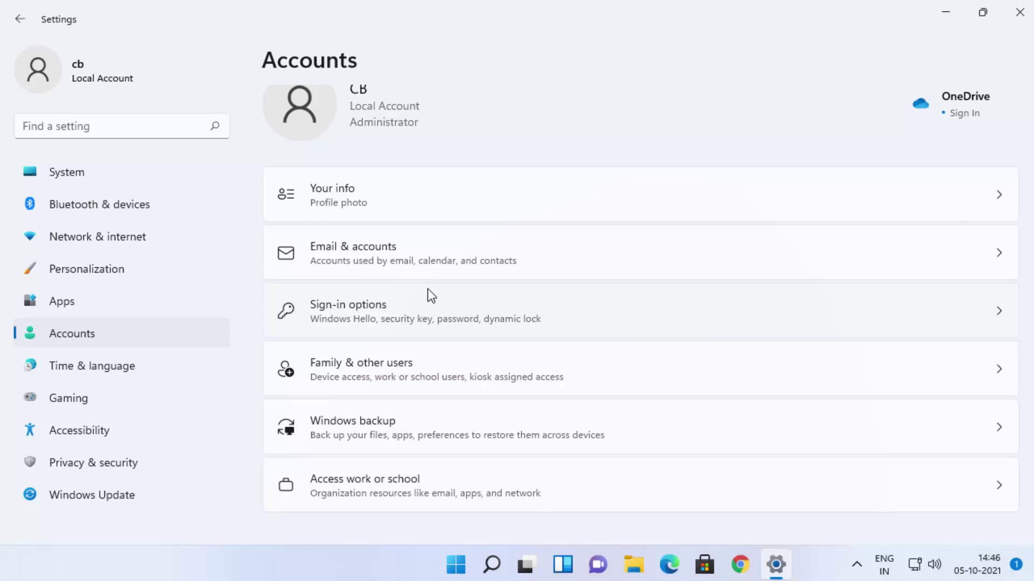
{"action": "left_click", "coordinate": [383, 312]}
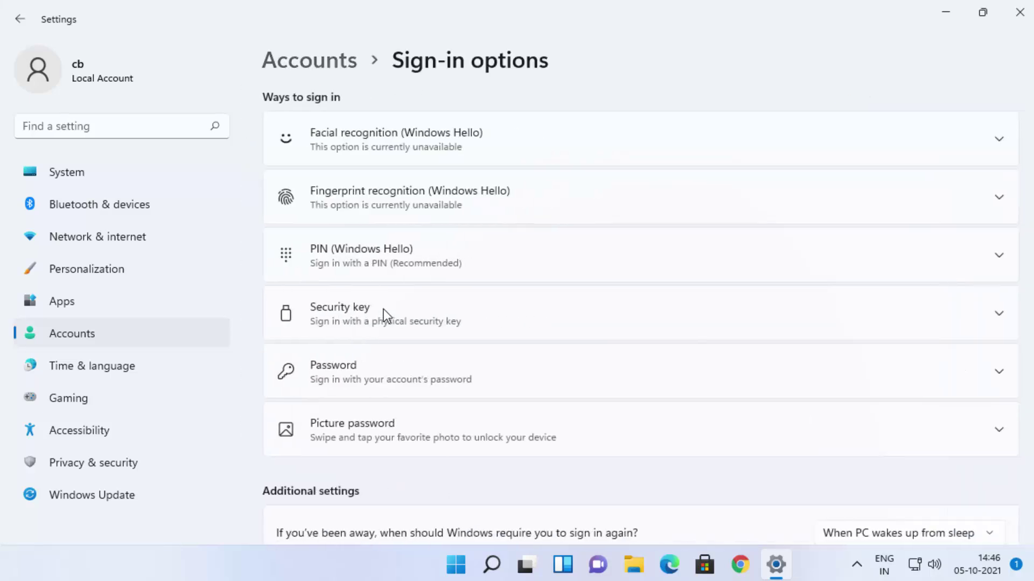
{"action": "left_click", "coordinate": [450, 373]}
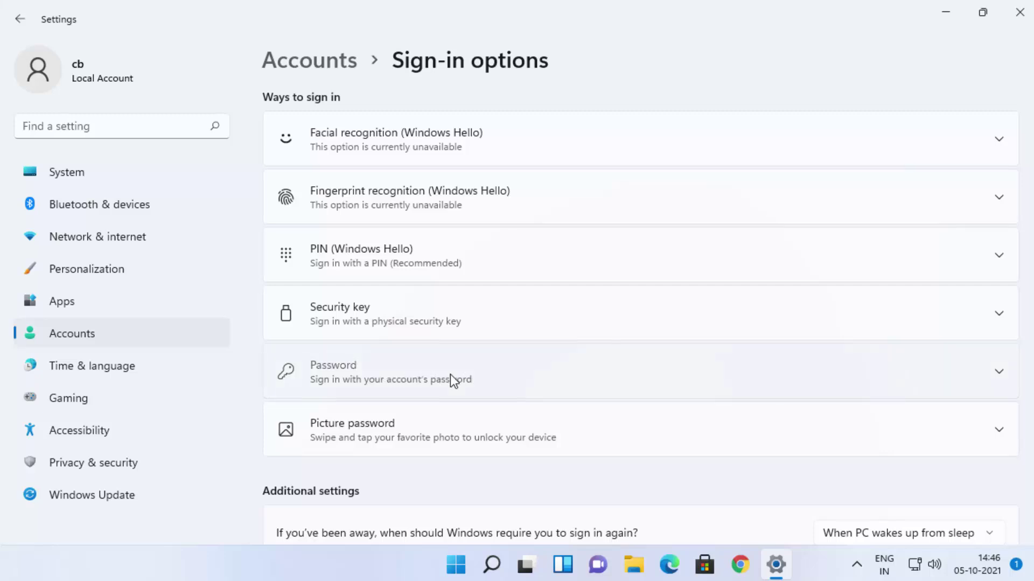
{"action": "scroll", "coordinate": [484, 347], "scroll_direction": "down", "scroll_amount": 2}
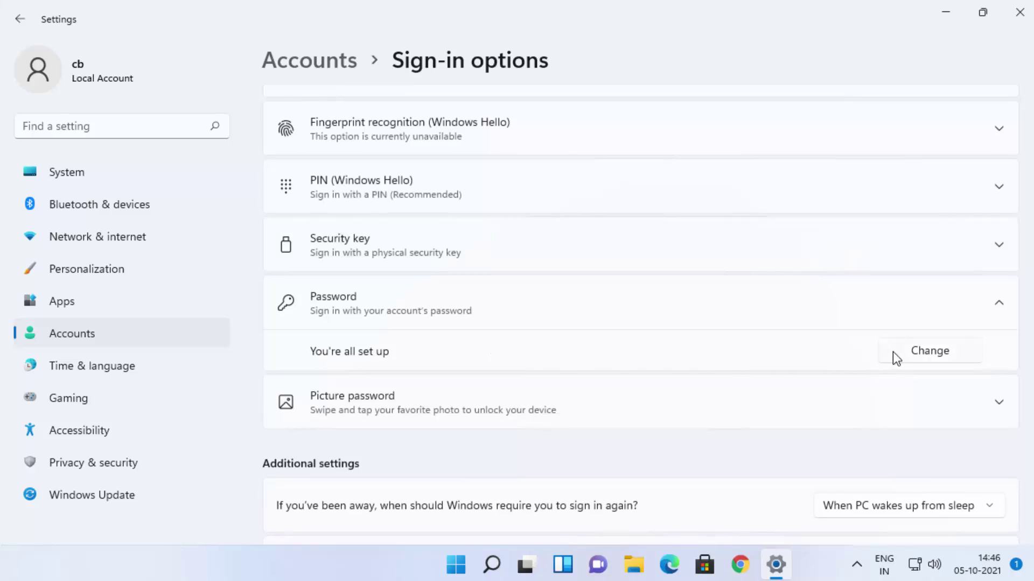
Step: Verify the current password, then set a blank new password with the hint 'no password'
{"action": "left_click", "coordinate": [919, 354]}
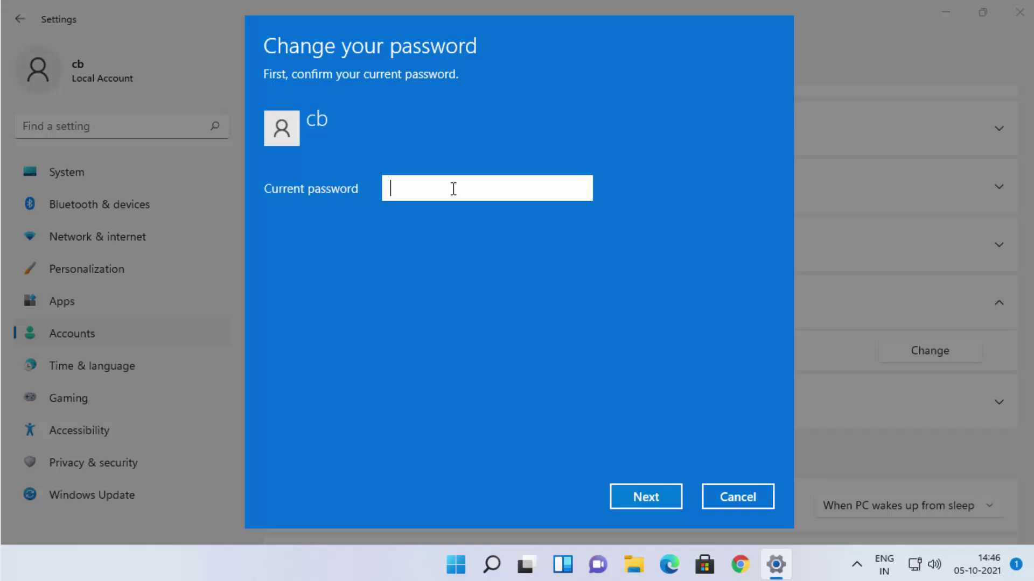
{"action": "type", "text": "••••••"}
{"action": "left_click", "coordinate": [622, 493]}
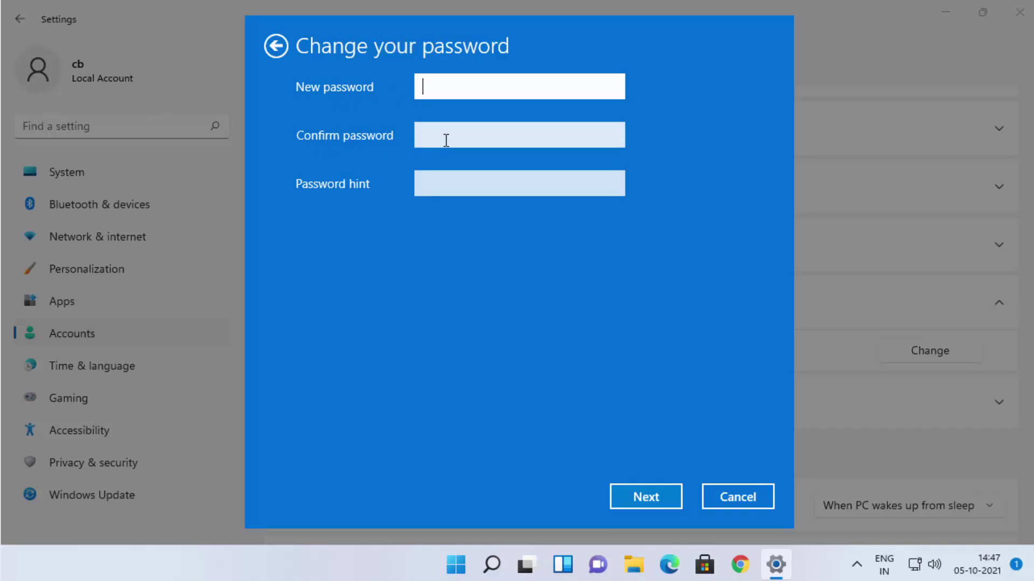
{"action": "left_click", "coordinate": [447, 183]}
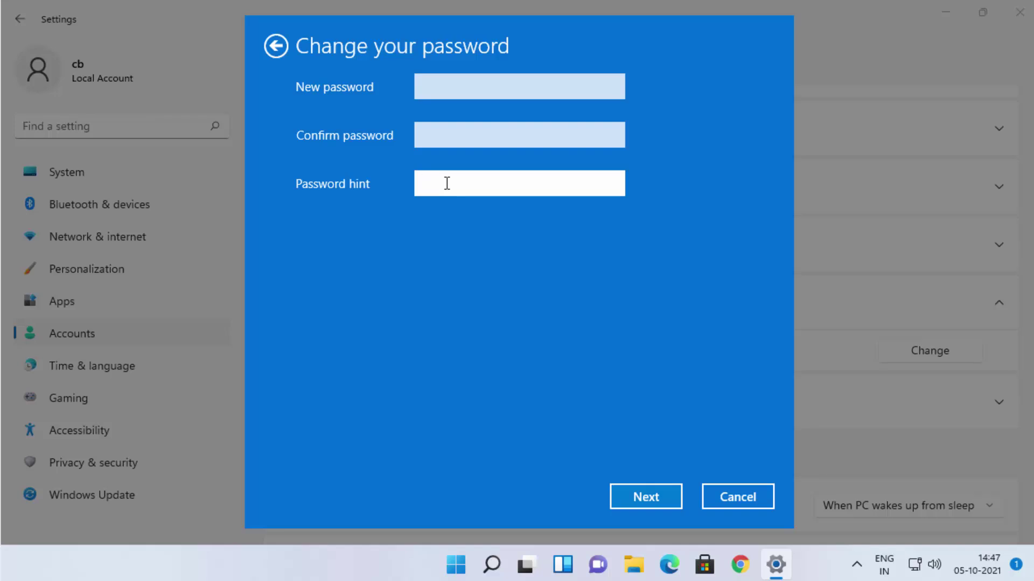
{"action": "type", "text": "no password"}
{"action": "left_click", "coordinate": [631, 496]}
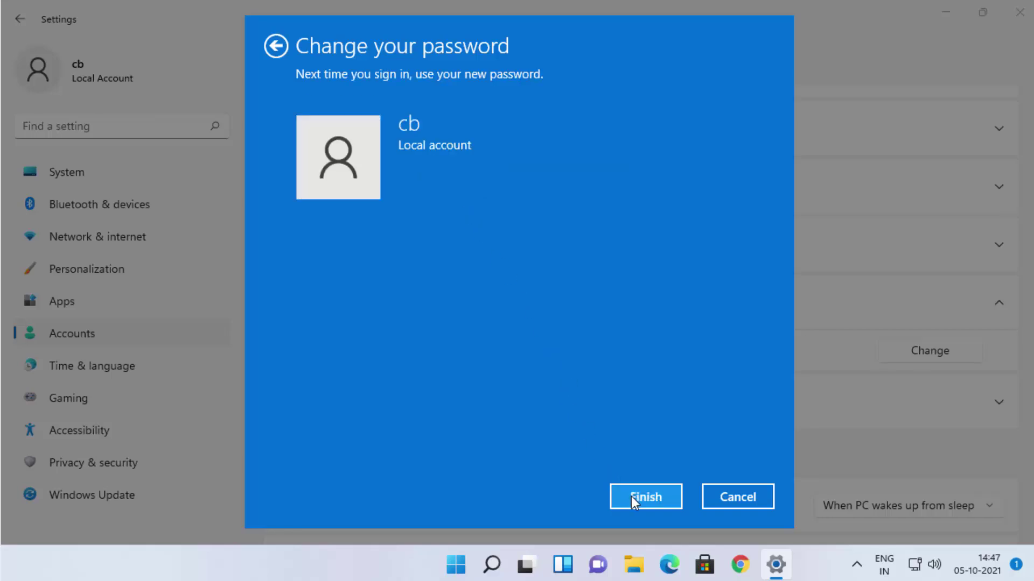
{"action": "left_click", "coordinate": [629, 498]}
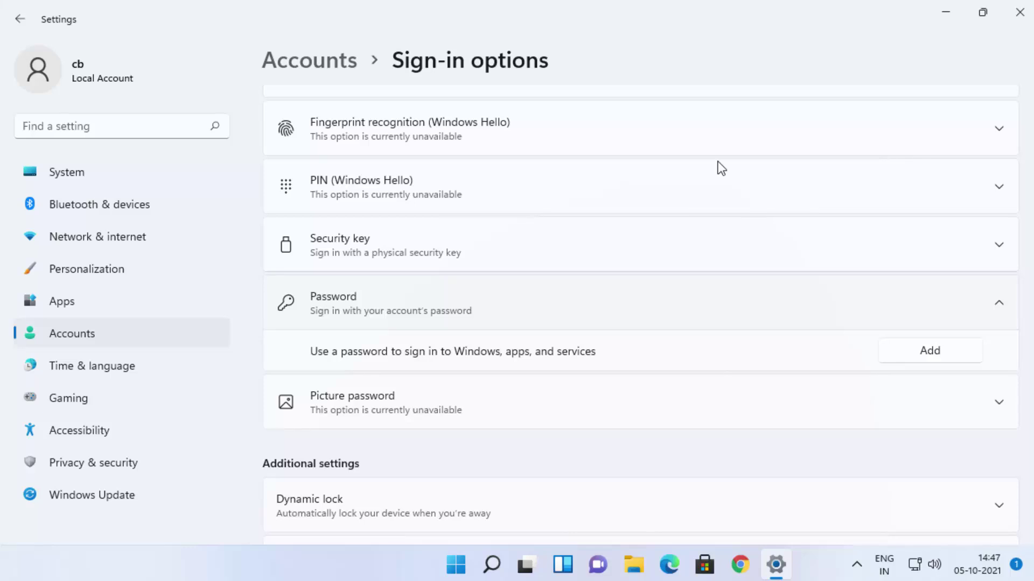
Step: Close Settings, sign out via the Start menu account options, and sign back in passwordless
{"action": "left_click", "coordinate": [1012, 16]}
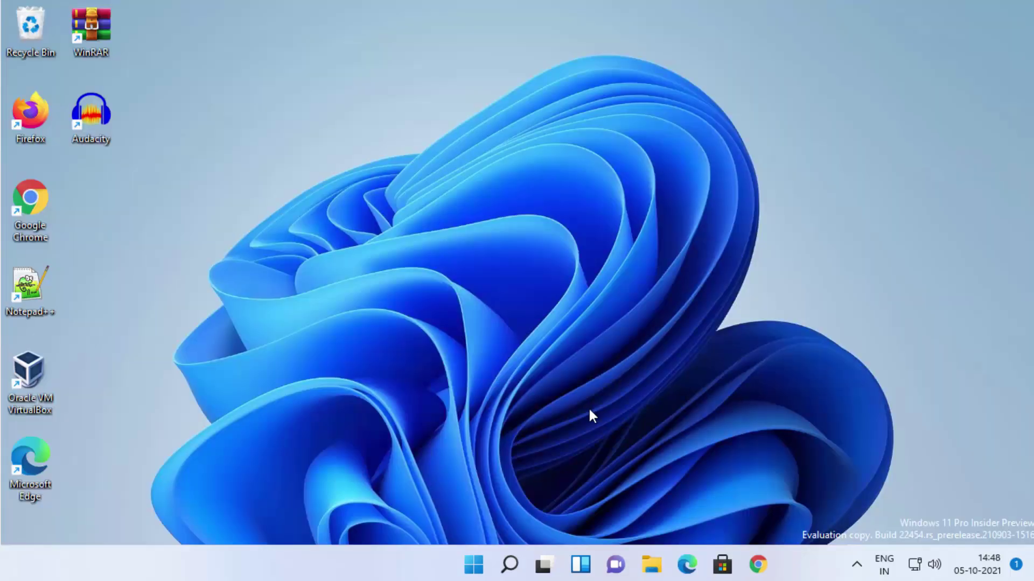
{"action": "left_click", "coordinate": [471, 566]}
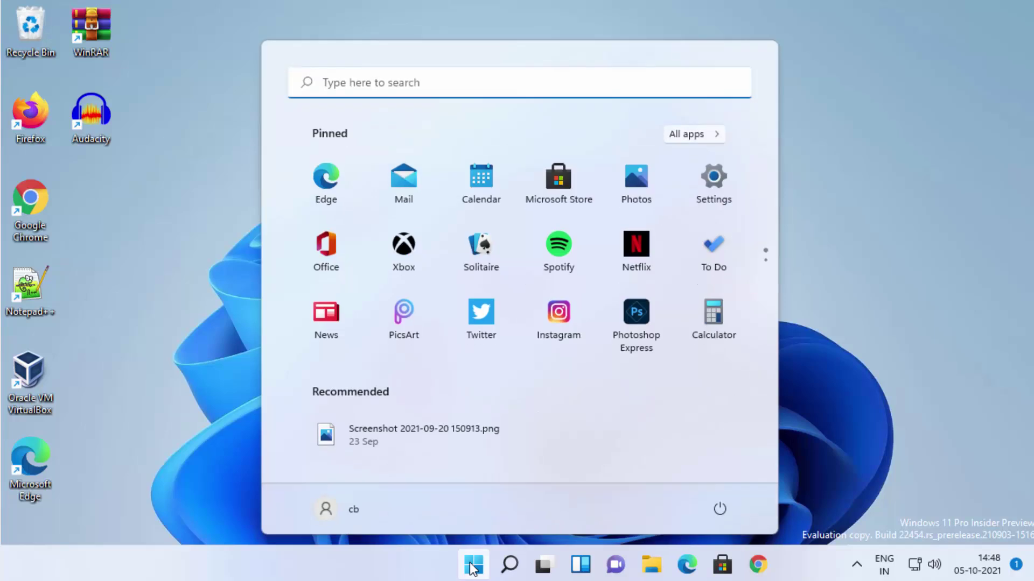
{"action": "left_click", "coordinate": [341, 513]}
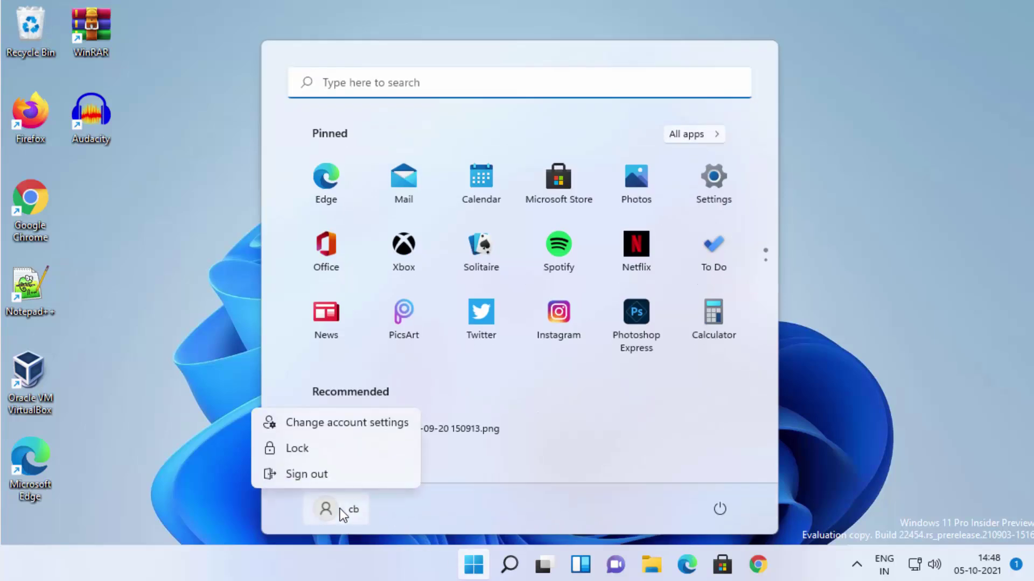
{"action": "left_click", "coordinate": [322, 474]}
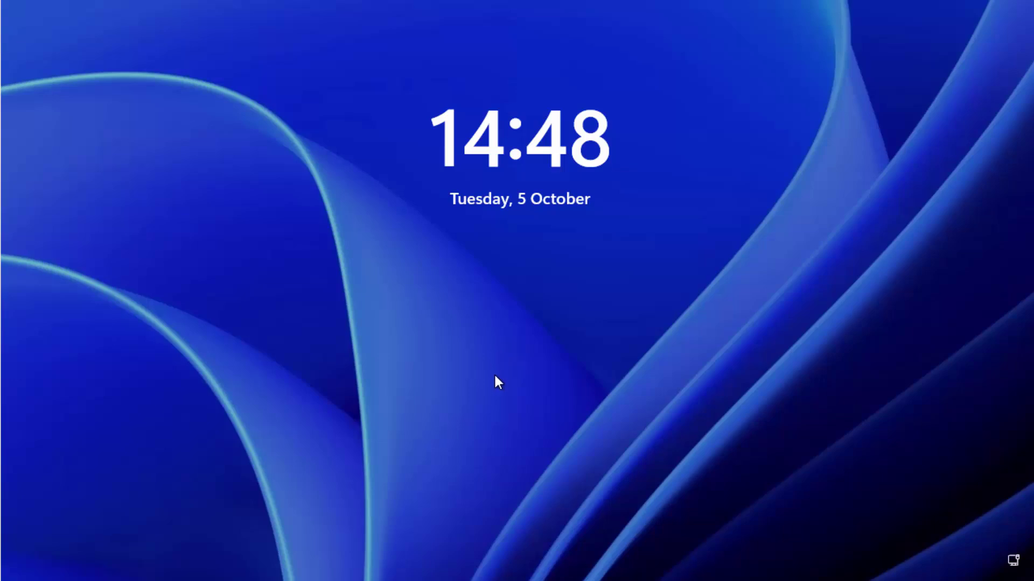
{"action": "left_click", "coordinate": [541, 385]}
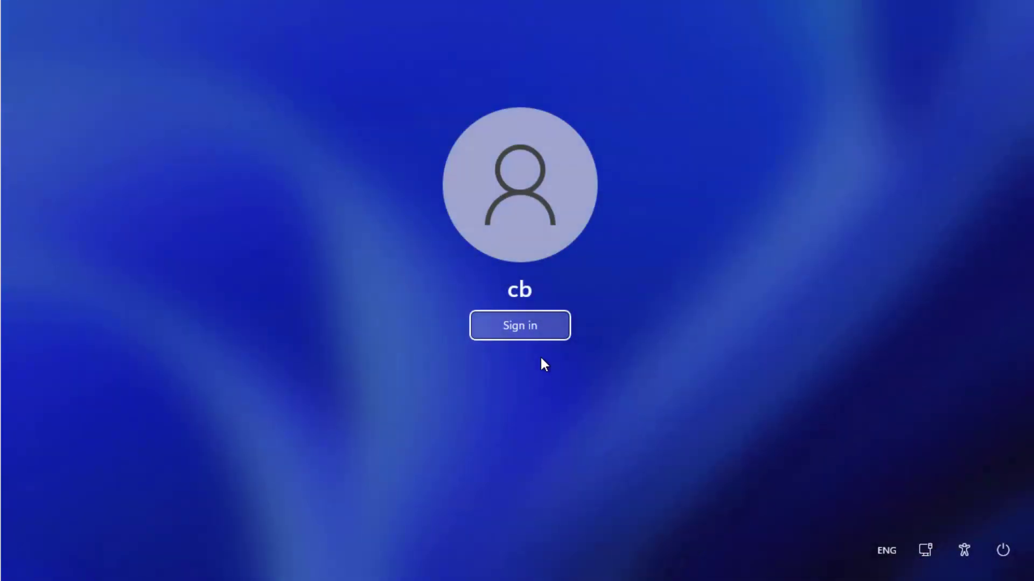
{"action": "left_click", "coordinate": [518, 327]}
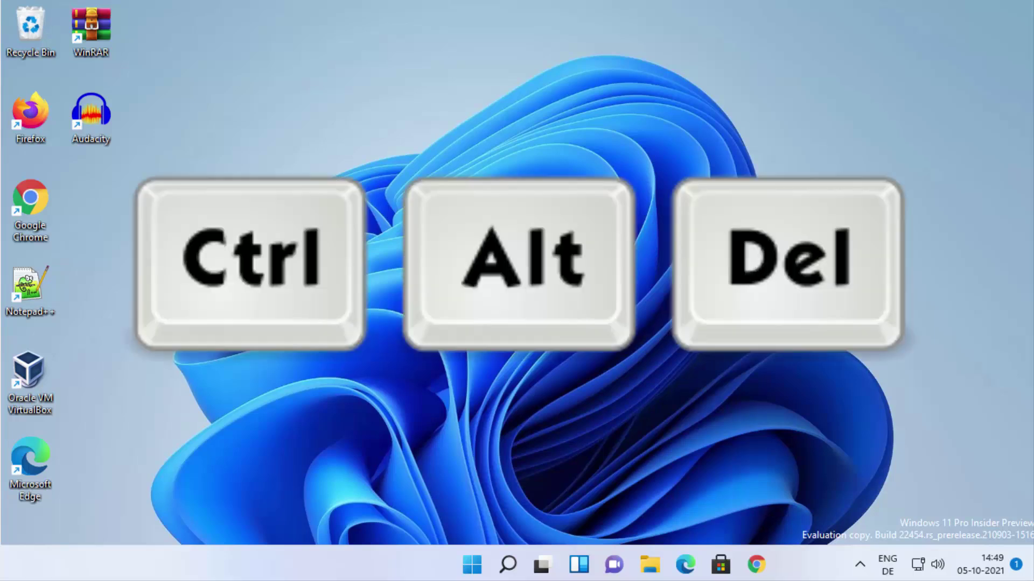
Step: Use the Ctrl+Alt+Del 'Change a password' form to set the old, new and confirmed passwords
{"action": "key", "text": "ctrl+alt+Delete"}
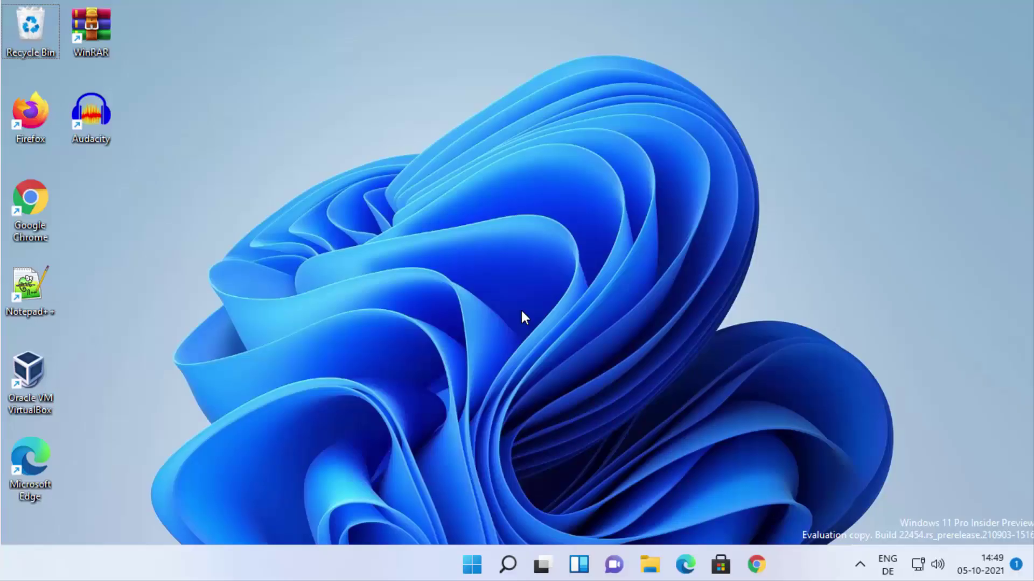
{"action": "key", "text": "ctrl+alt+Delete"}
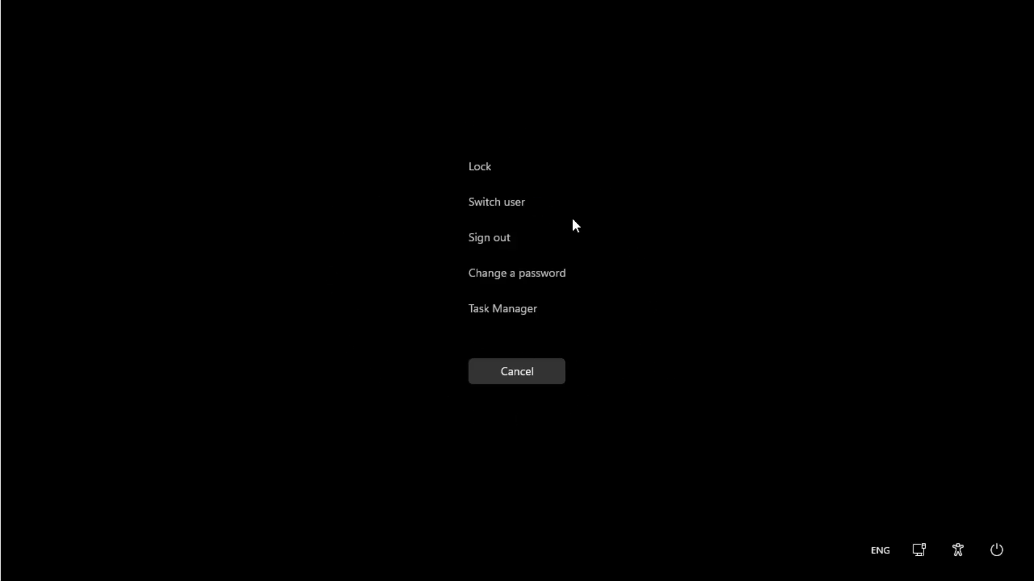
{"action": "left_click", "coordinate": [517, 282]}
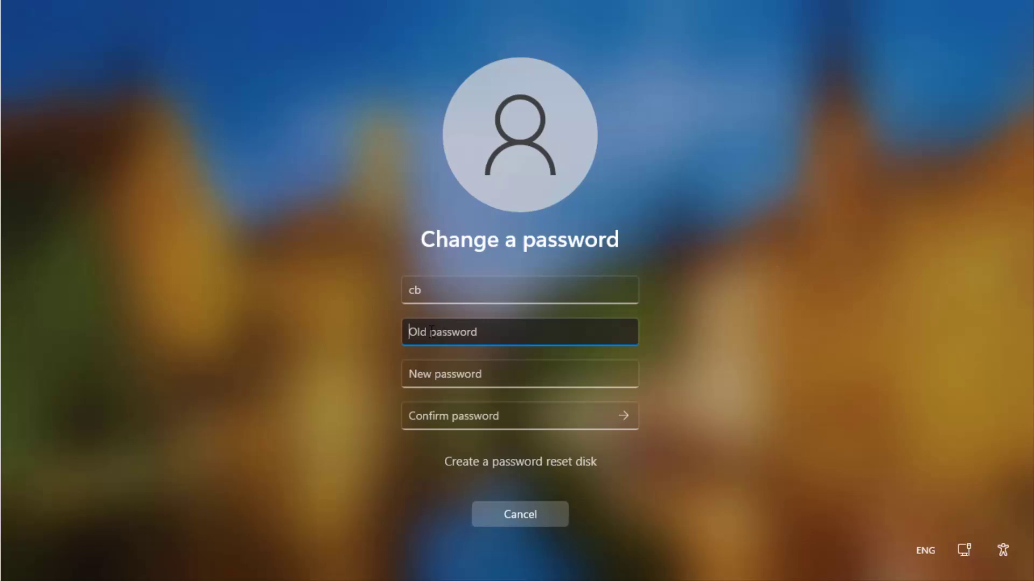
{"action": "left_click", "coordinate": [437, 370]}
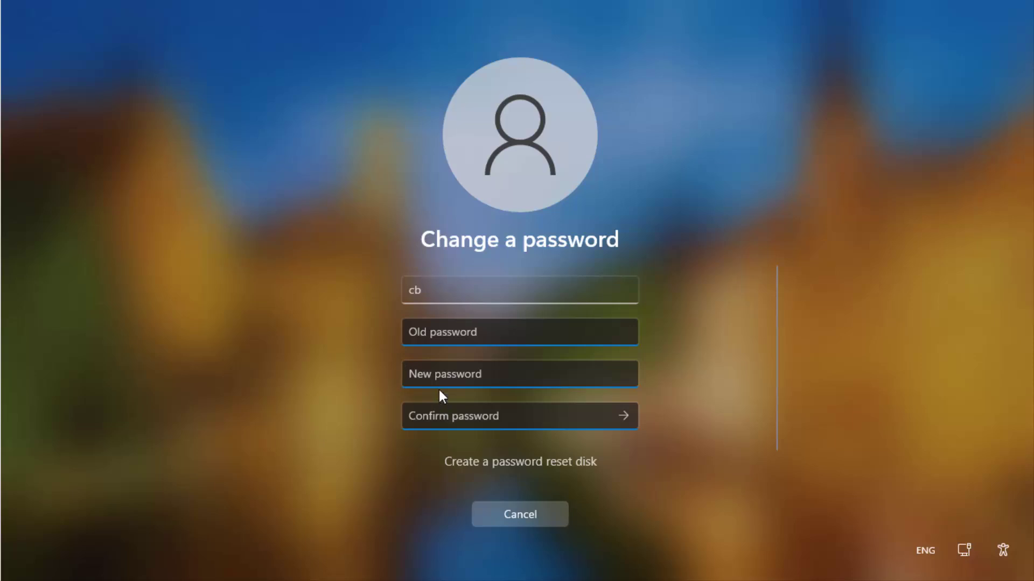
{"action": "left_click", "coordinate": [436, 410]}
{"action": "left_click", "coordinate": [623, 416]}
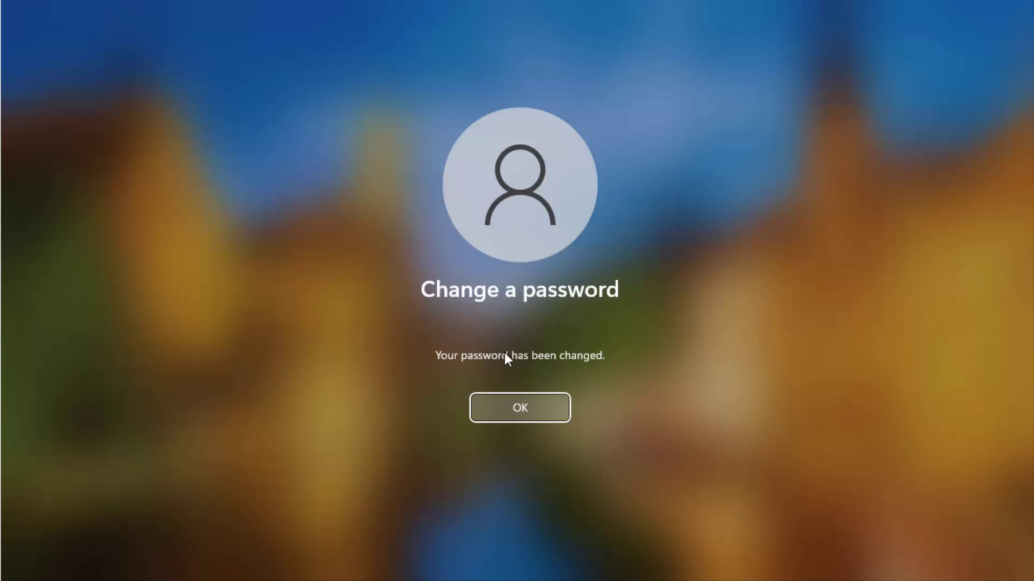
{"action": "left_click", "coordinate": [511, 406]}
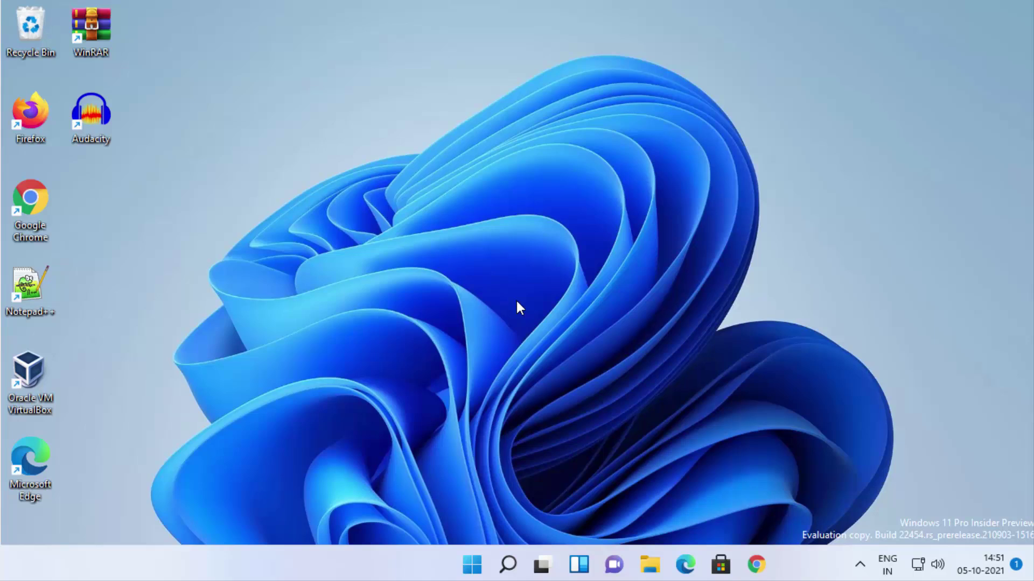
Step: Launch Computer Management from the Start right-click menu and show Local Users and Groups > Users
{"action": "right_click", "coordinate": [470, 565]}
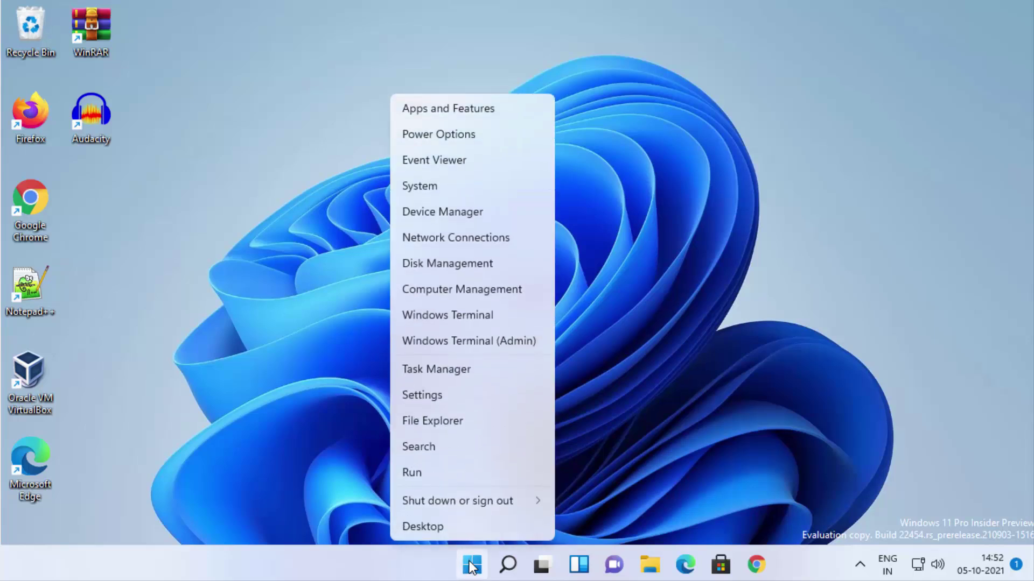
{"action": "left_click", "coordinate": [431, 288]}
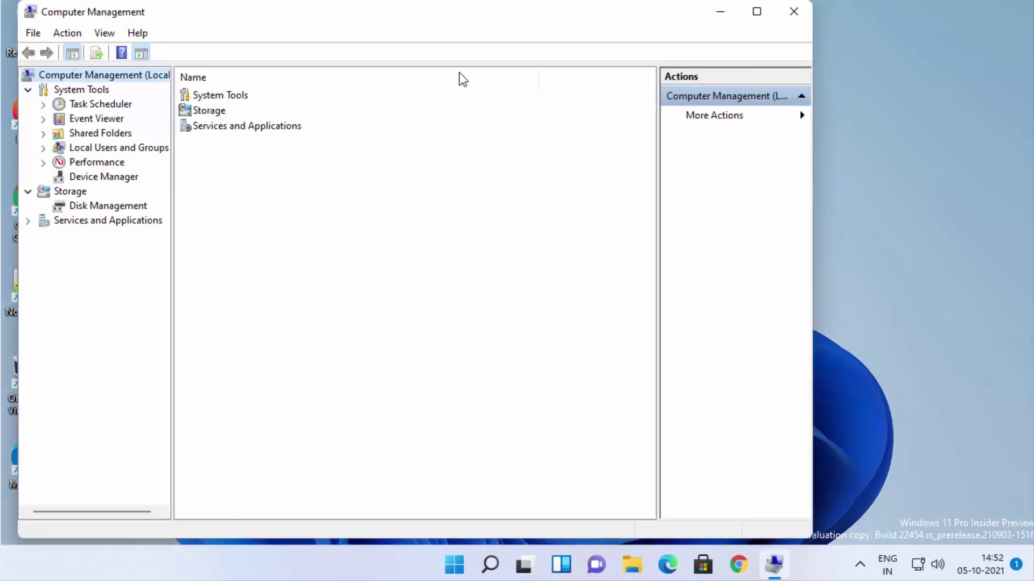
{"action": "left_click_drag", "start_coordinate": [441, 18], "coordinate": [563, 15]}
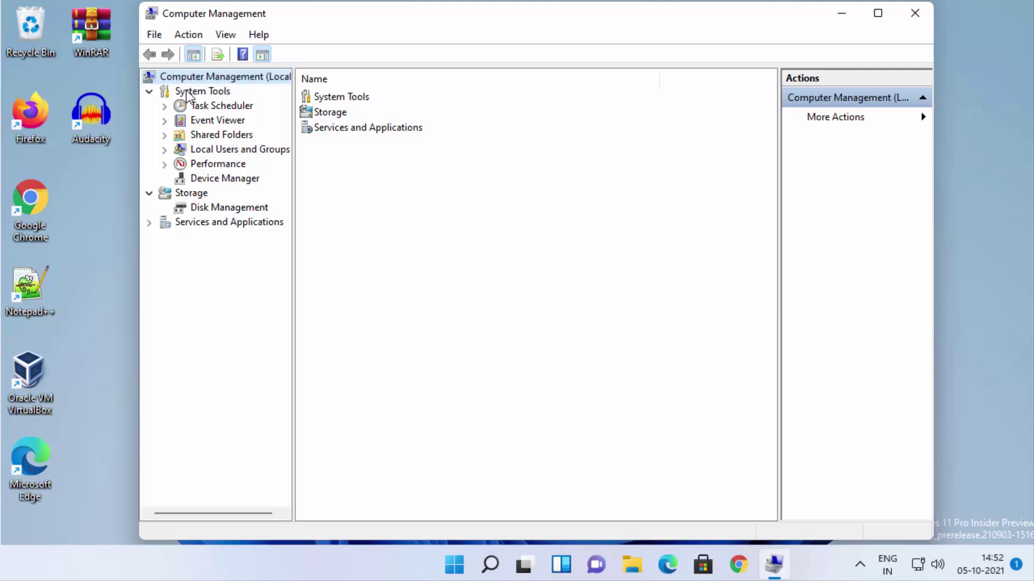
{"action": "left_click", "coordinate": [204, 150]}
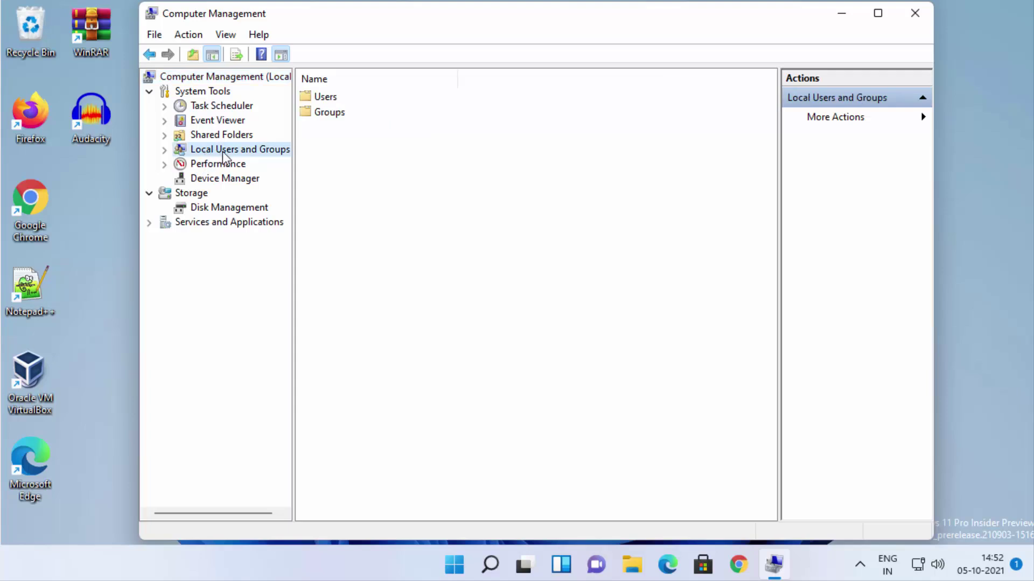
{"action": "left_click", "coordinate": [165, 150]}
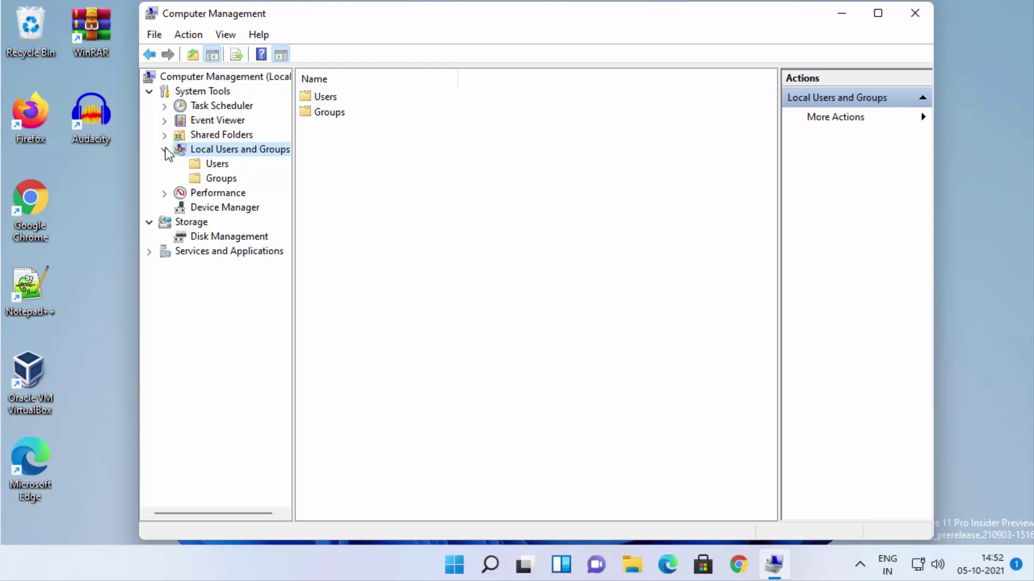
{"action": "left_click", "coordinate": [209, 168]}
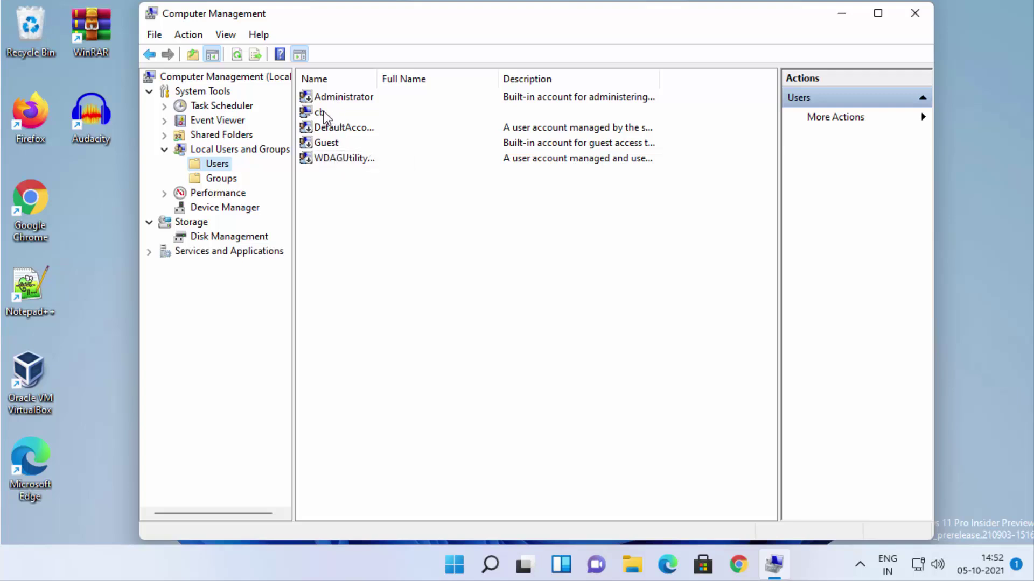
{"action": "left_click", "coordinate": [453, 574]}
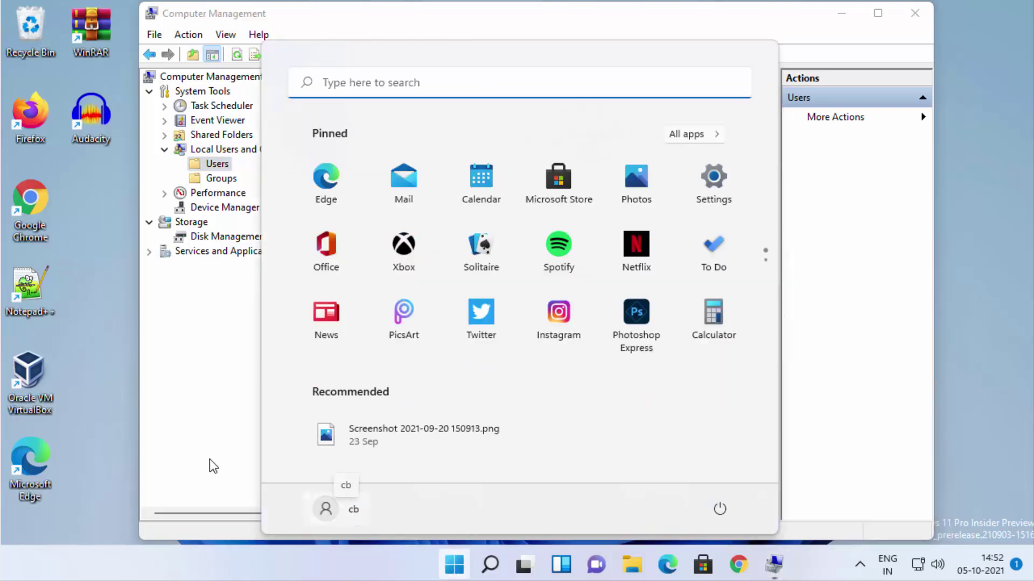
{"action": "left_click", "coordinate": [219, 440]}
{"action": "left_click", "coordinate": [318, 113]}
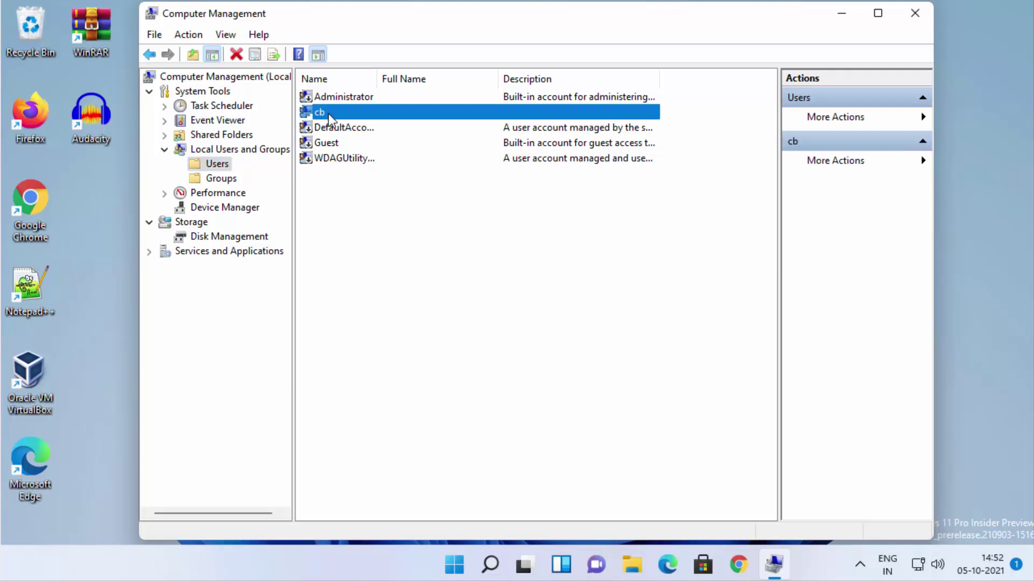
{"action": "right_click", "coordinate": [330, 118]}
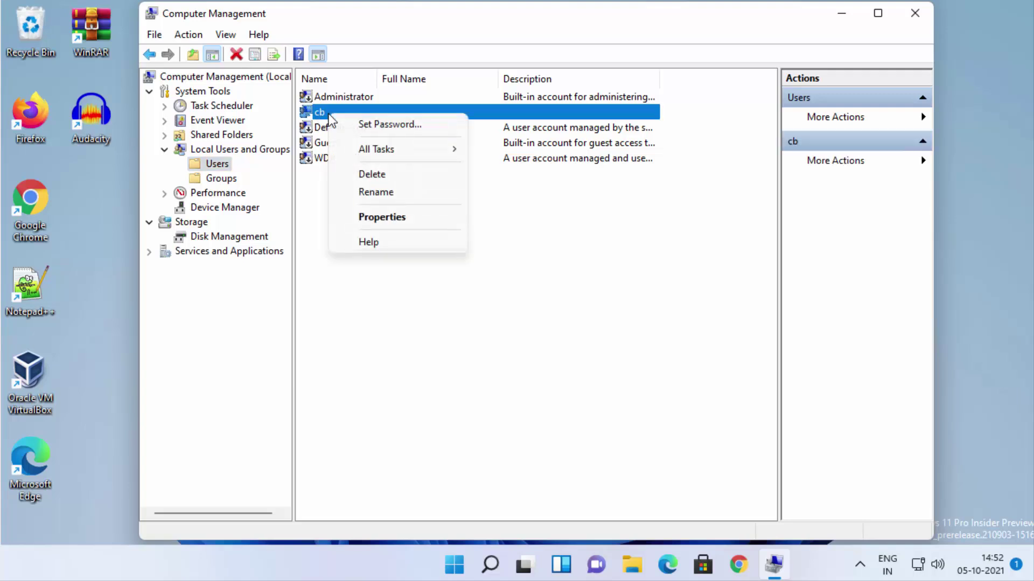
{"action": "left_click", "coordinate": [379, 125]}
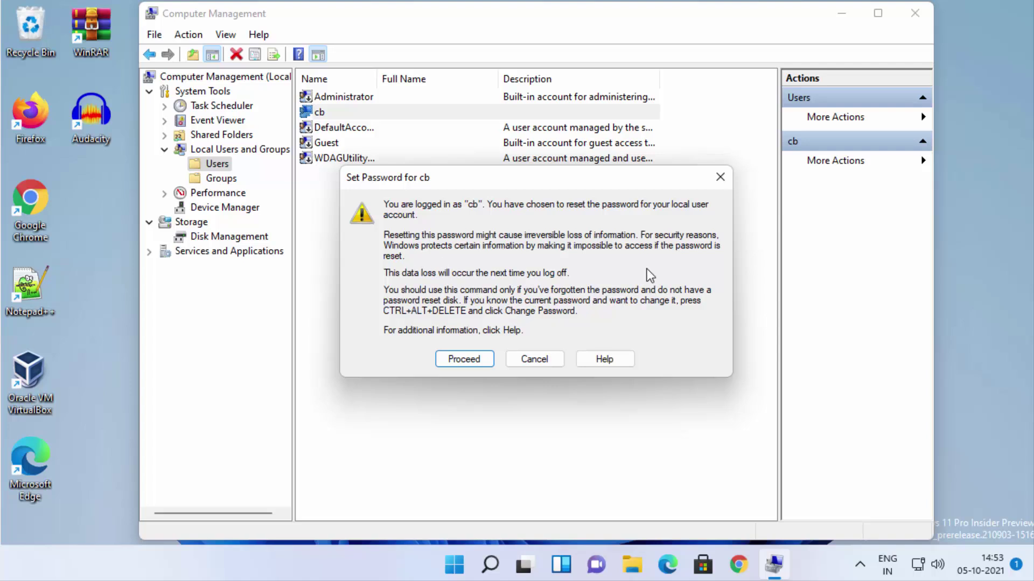
{"action": "left_click", "coordinate": [464, 359]}
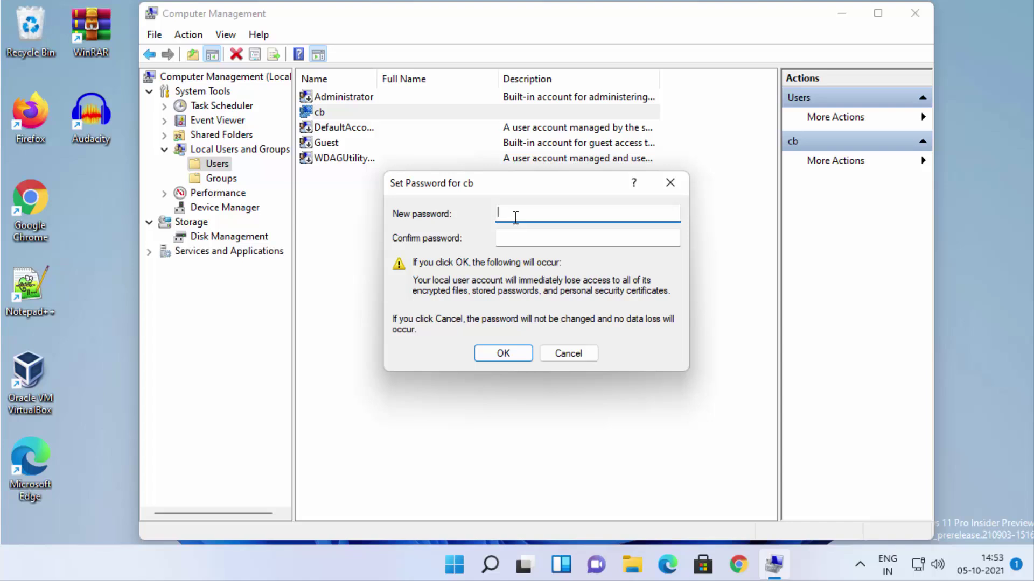
{"action": "left_click", "coordinate": [559, 353]}
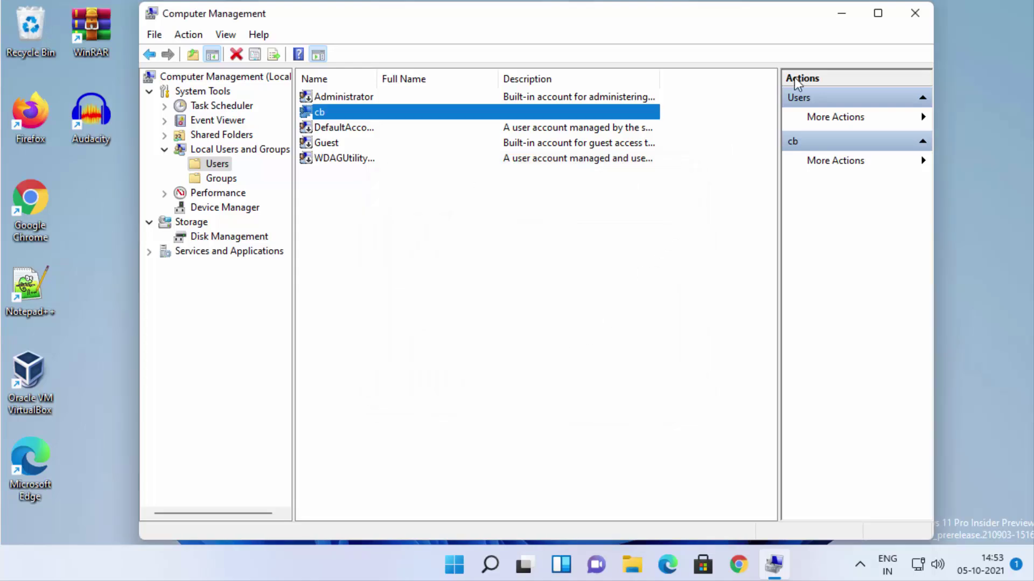